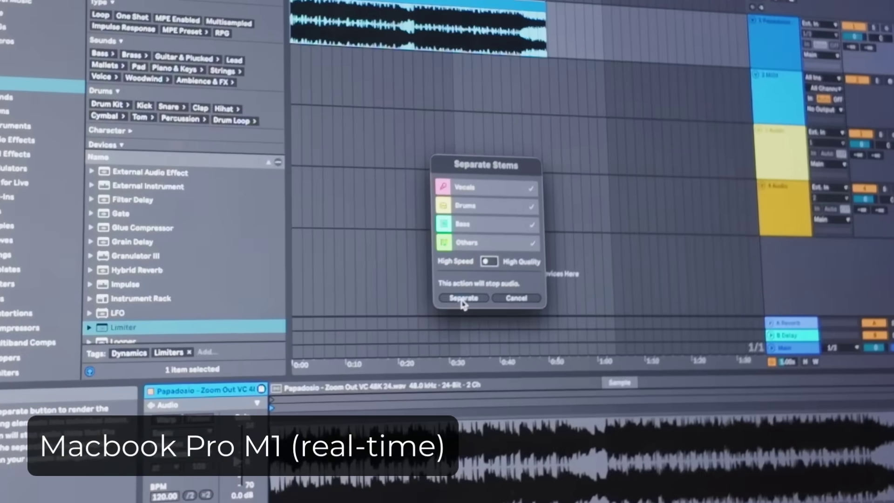
Step: Run the four-stem separation (Vocals, Drums, Bass, Others) on the MacBook and time it
{"action": "left_click", "coordinate": [461, 299]}
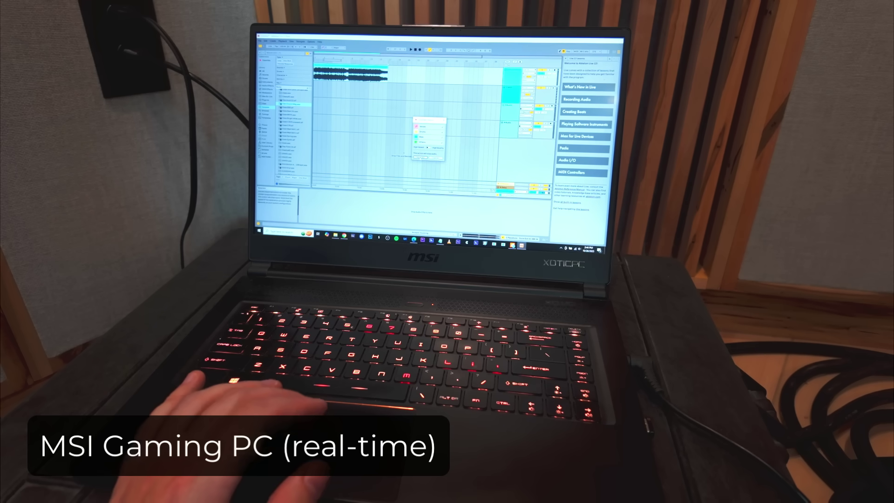
Step: Separate the song into stems on the MSI laptop, then undo to remove the stem tracks
{"action": "left_click", "coordinate": [420, 157]}
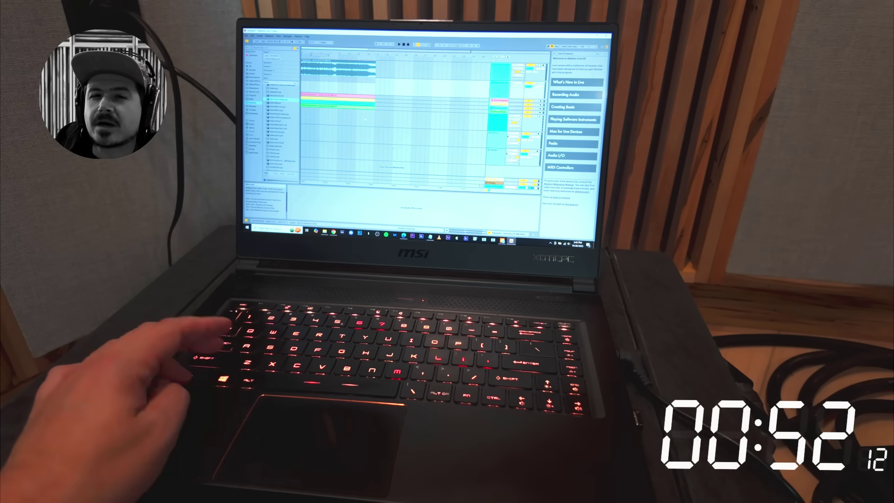
{"action": "key", "text": "ctrl+z"}
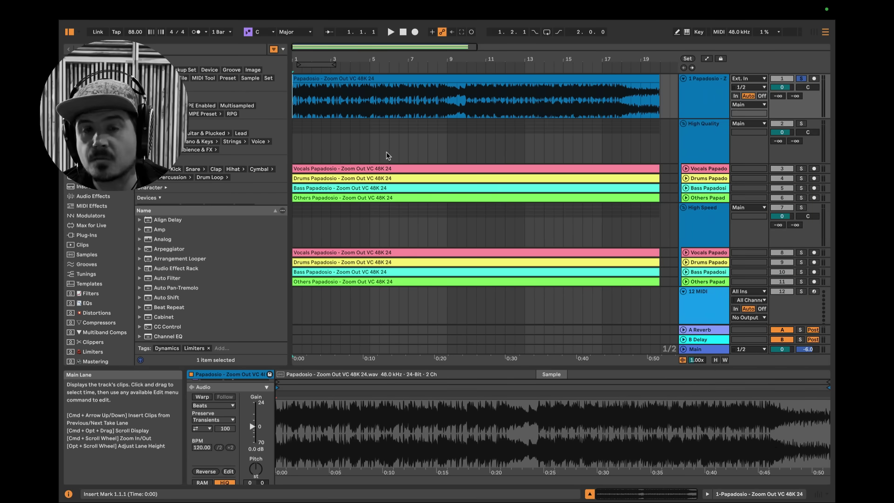
Step: Play the song and solo the High Quality Vocals stem on track 3
{"action": "key", "text": "space"}
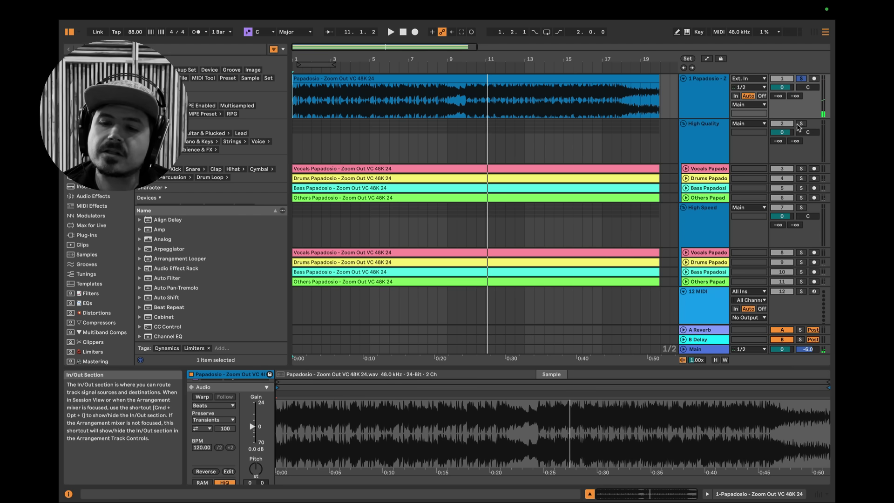
{"action": "left_click", "coordinate": [801, 169]}
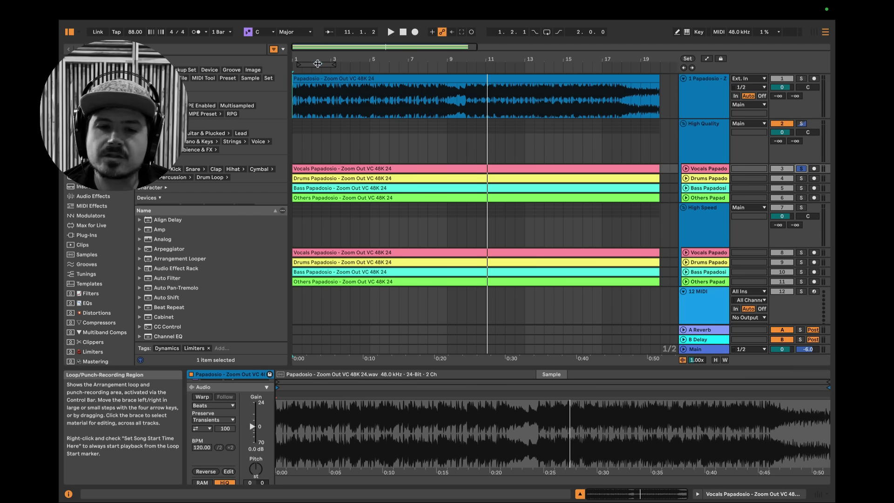
Step: Loop bars 1.2–3.2 and play the looped section with the vocals soloed
{"action": "left_click", "coordinate": [547, 32]}
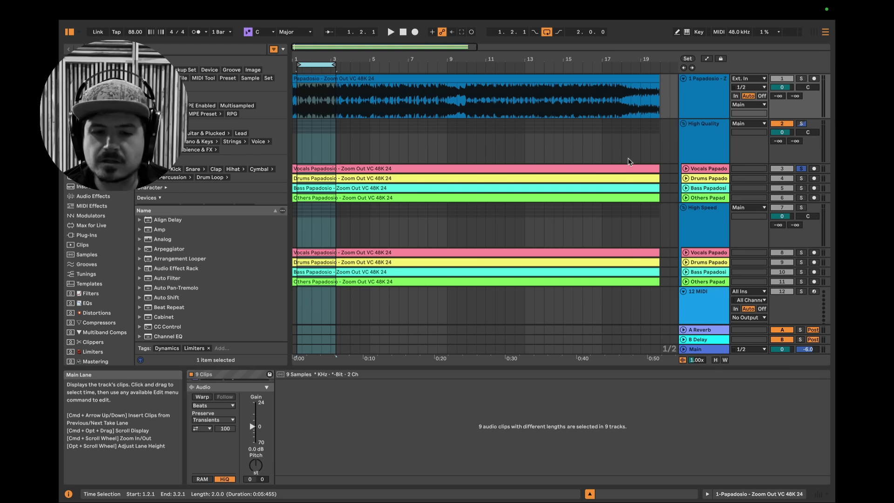
{"action": "key", "text": "space"}
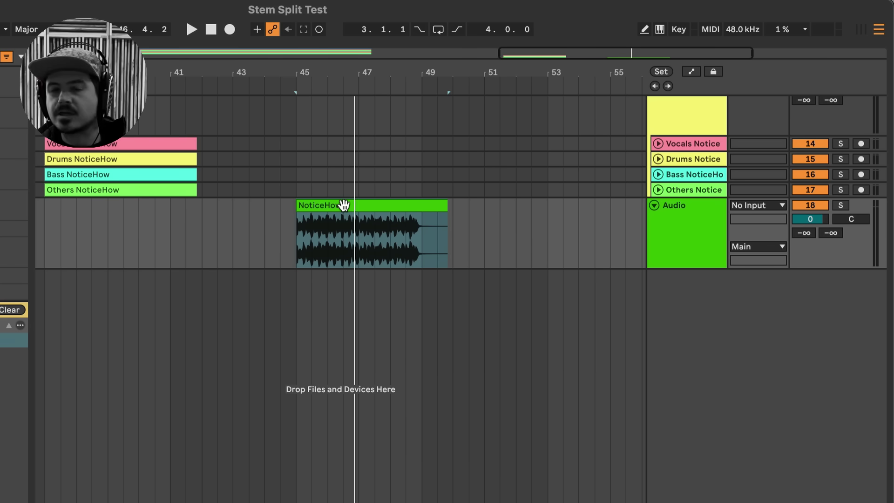
Step: Select the NoticeHow clip, solo its Audio track and play it back
{"action": "left_click", "coordinate": [301, 242]}
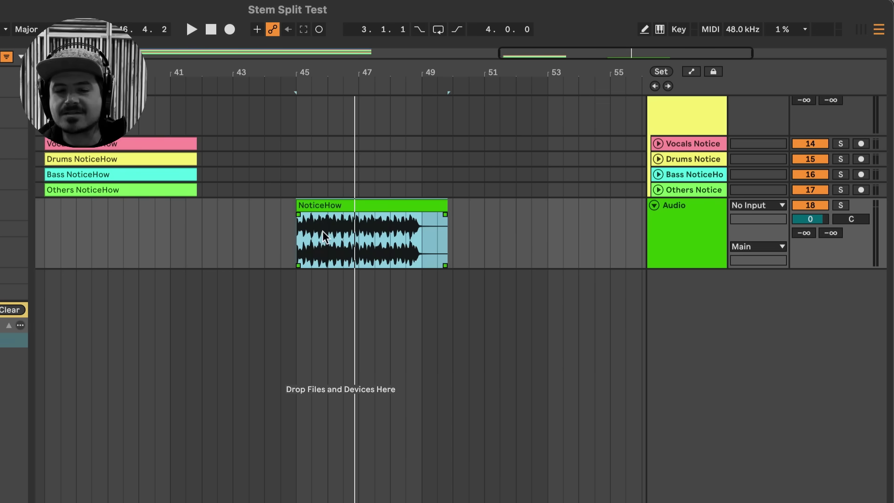
{"action": "left_click", "coordinate": [838, 204]}
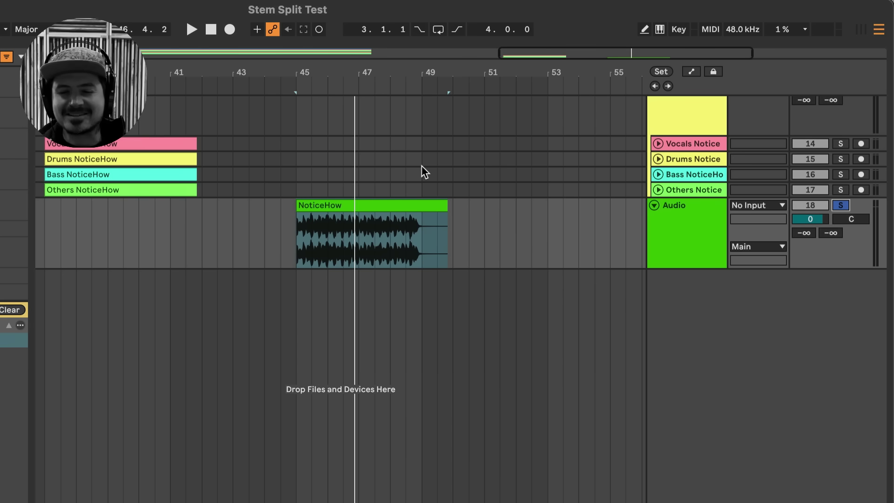
{"action": "key", "text": "space"}
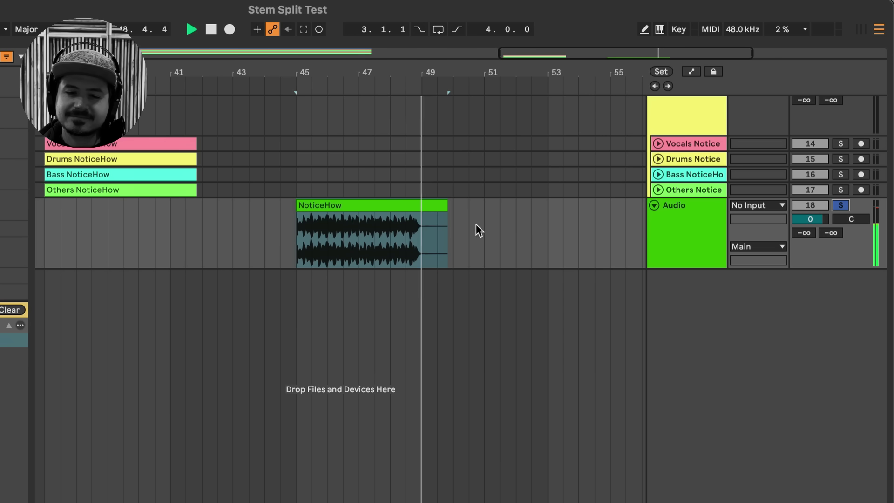
Step: Separate the NoticeHow clip into four stem tracks, then solo and play the Vocals stem
{"action": "right_click", "coordinate": [392, 203]}
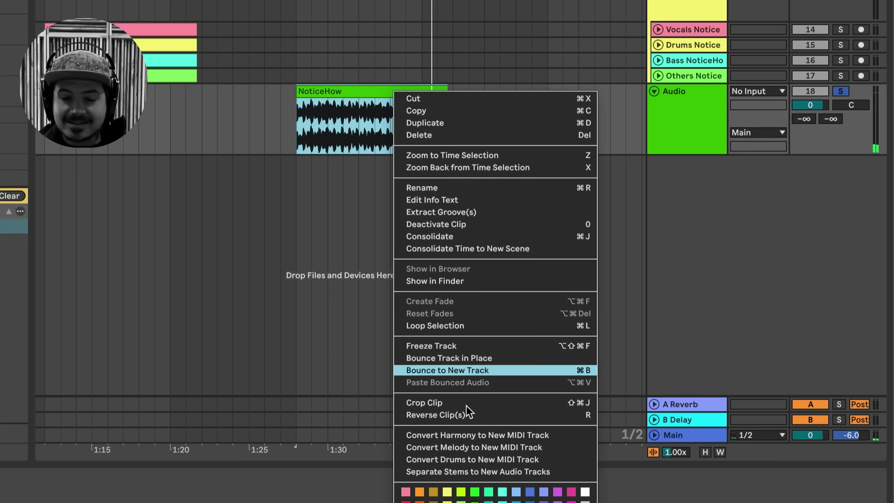
{"action": "left_click", "coordinate": [460, 470]}
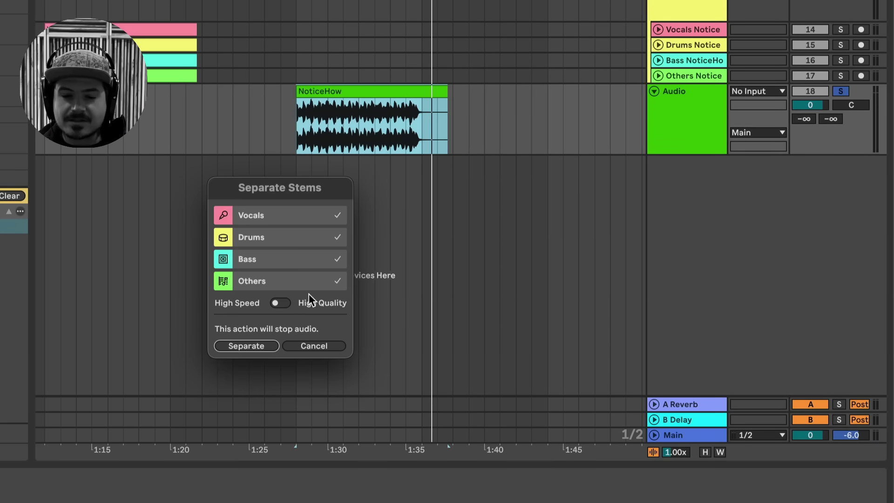
{"action": "left_click", "coordinate": [247, 346]}
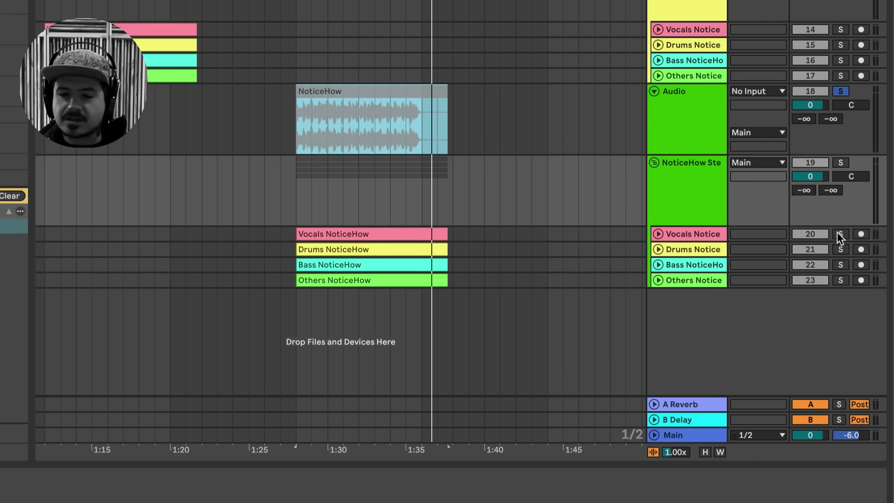
{"action": "left_click", "coordinate": [840, 234]}
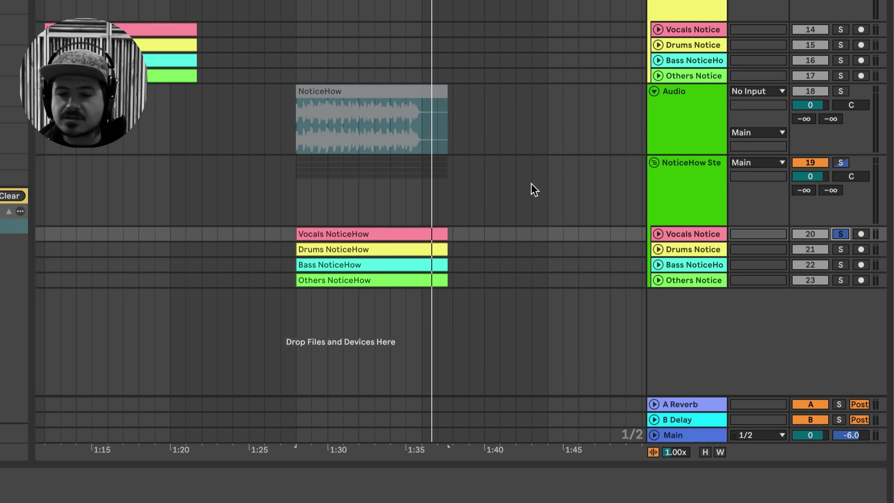
{"action": "key", "text": "space"}
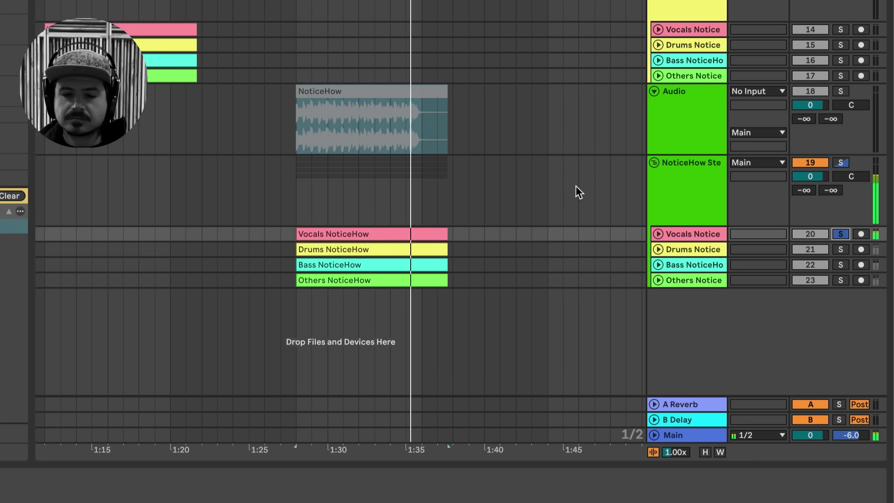
Step: Stop playback of the NoticeHow stems
{"action": "key", "text": "space"}
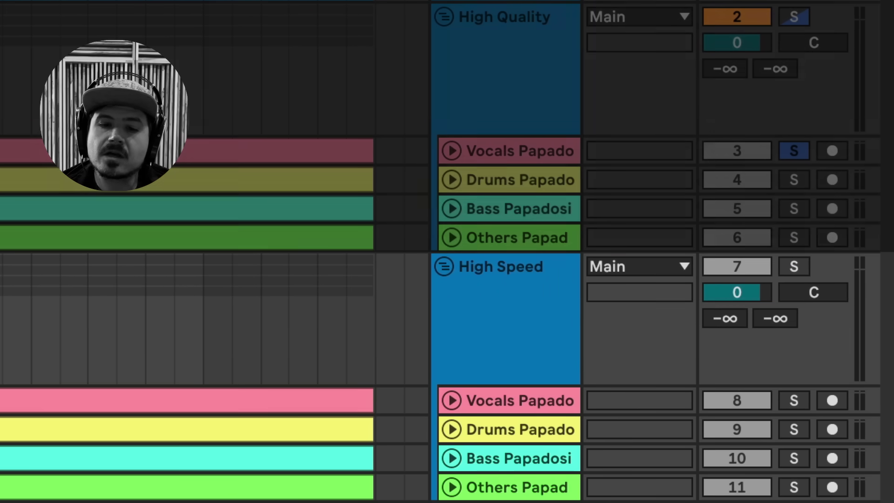
{"action": "key", "text": "space"}
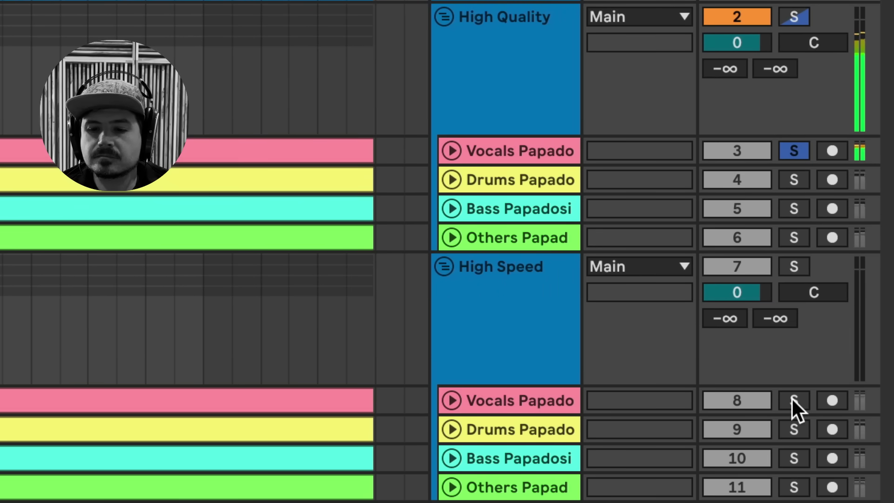
{"action": "left_click", "coordinate": [792, 399]}
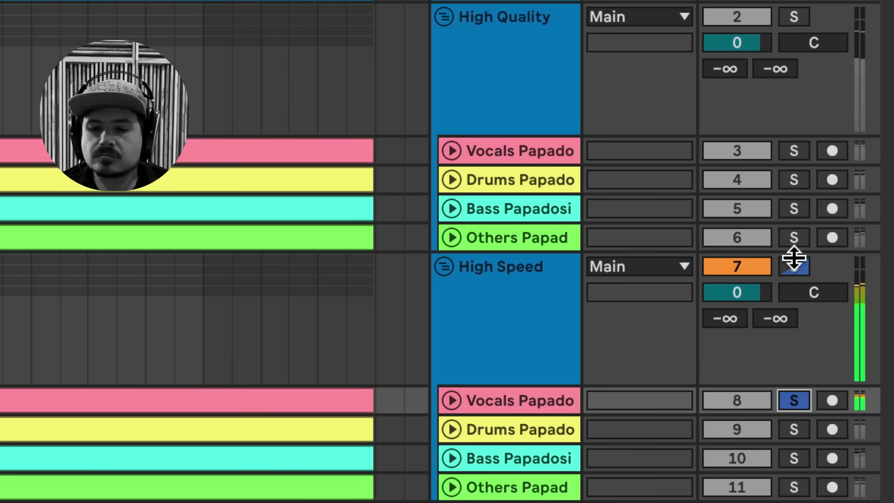
{"action": "left_click", "coordinate": [792, 150]}
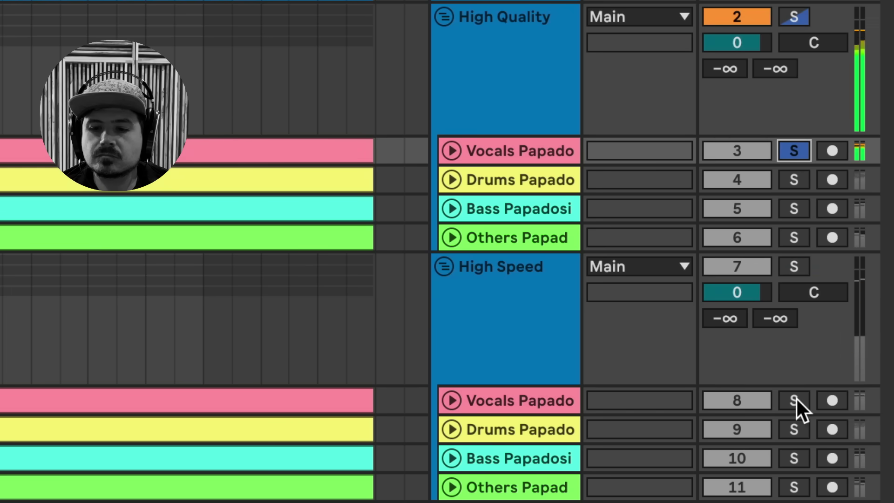
{"action": "left_click", "coordinate": [794, 400]}
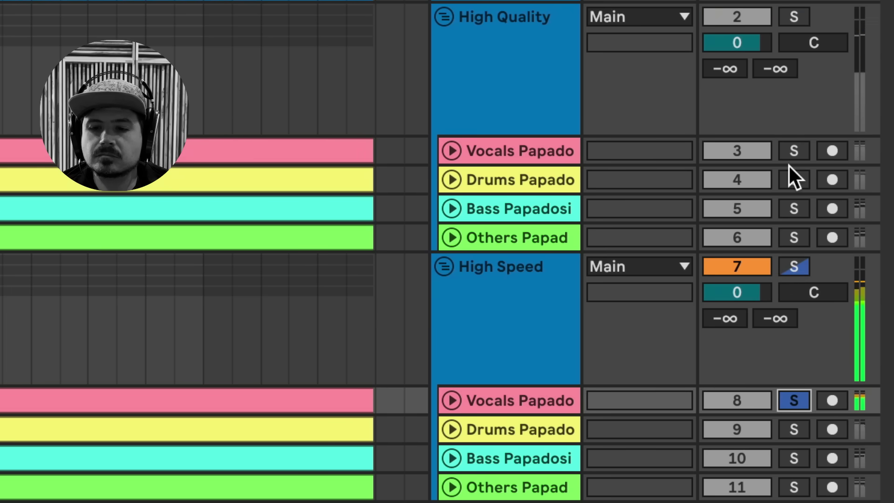
{"action": "left_click", "coordinate": [793, 151]}
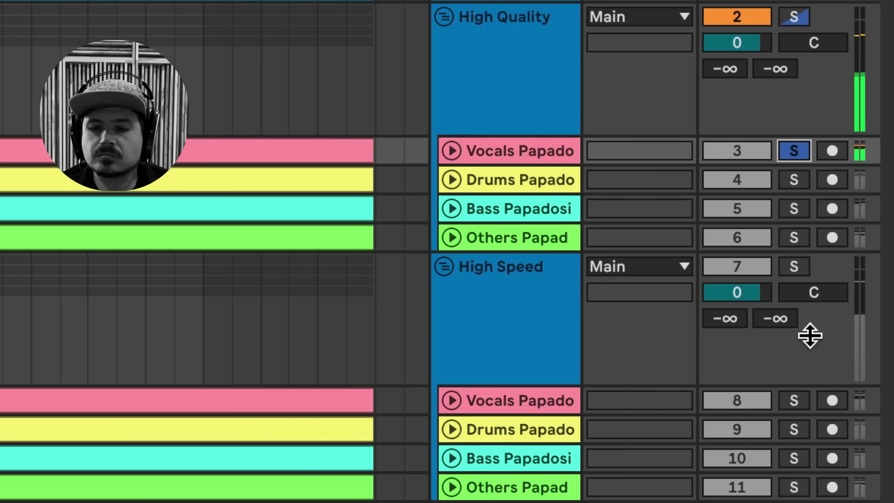
{"action": "left_click", "coordinate": [794, 400]}
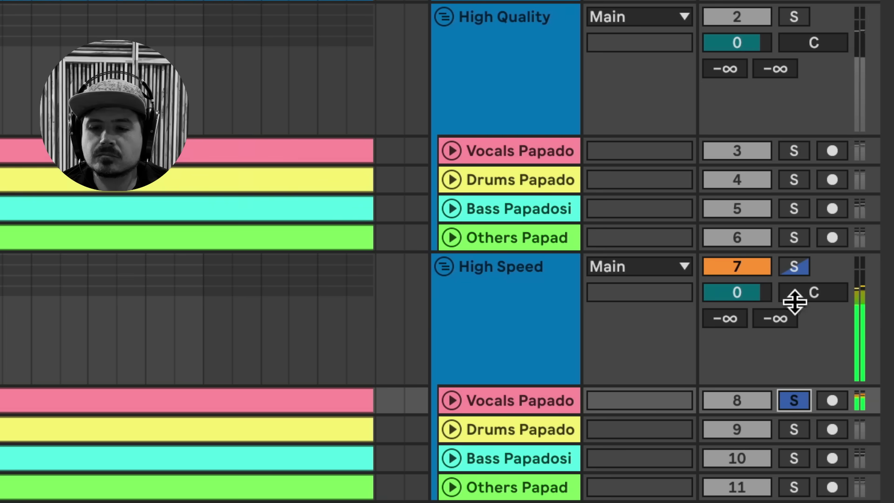
{"action": "left_click", "coordinate": [796, 148]}
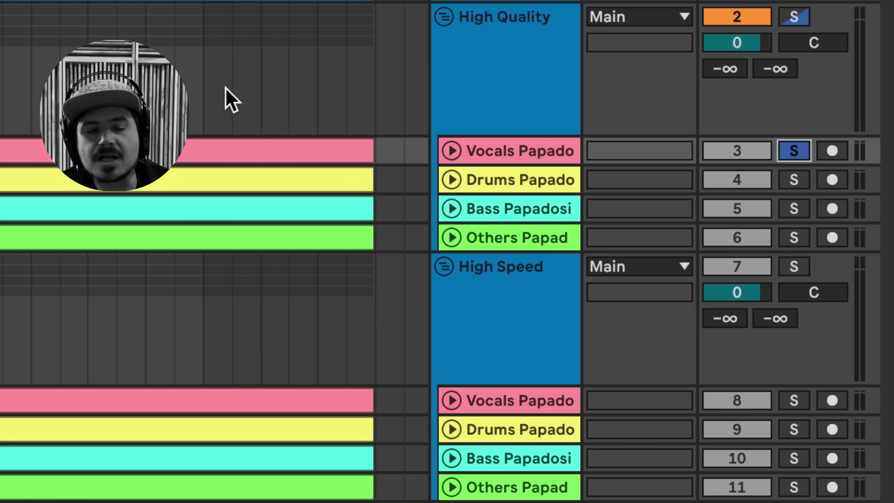
Step: Toggle solo between High Quality Drums (track 4) and High Speed Drums (track 9), ending on track 9
{"action": "left_click", "coordinate": [794, 180]}
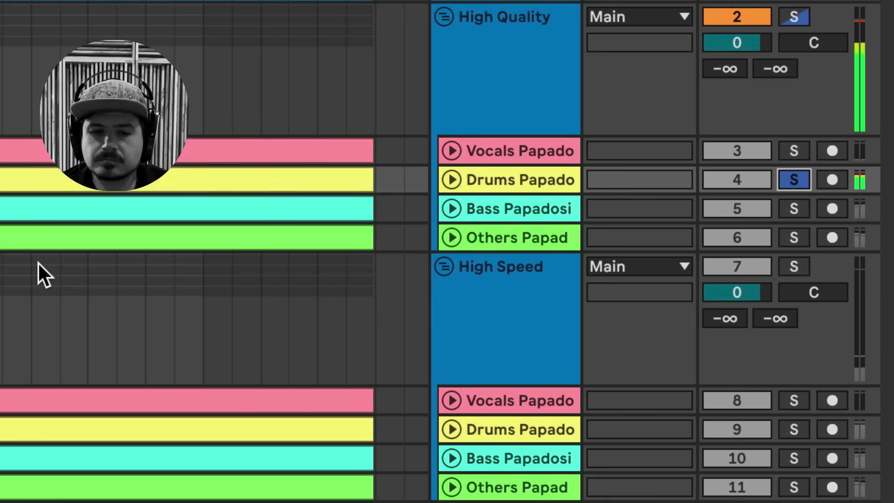
{"action": "left_click", "coordinate": [791, 427]}
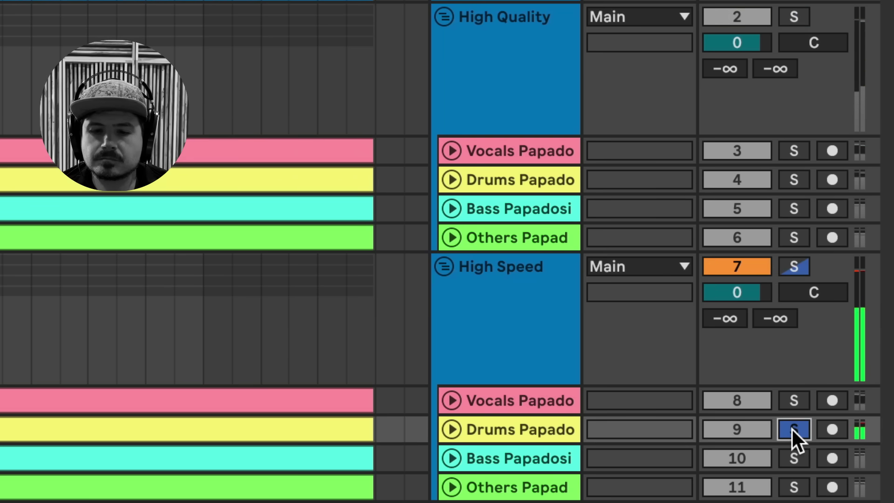
{"action": "left_click", "coordinate": [789, 176]}
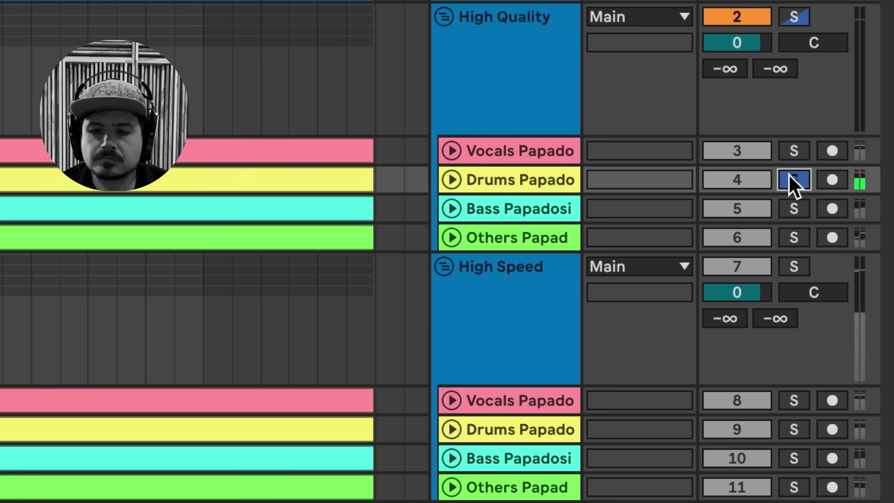
{"action": "left_click", "coordinate": [788, 426]}
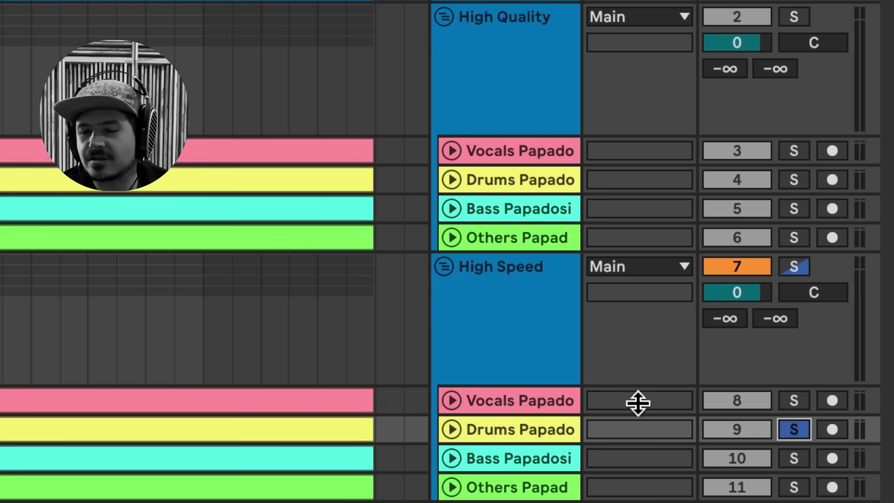
{"action": "left_click", "coordinate": [792, 178]}
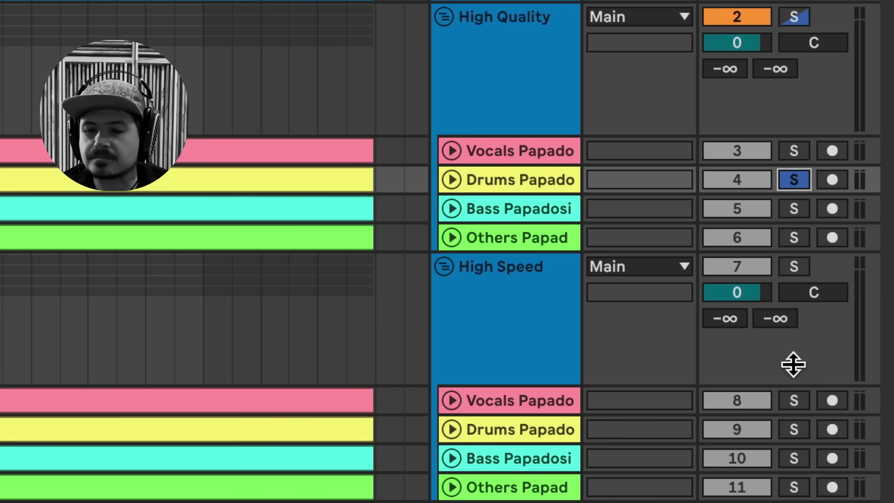
{"action": "left_click", "coordinate": [793, 428]}
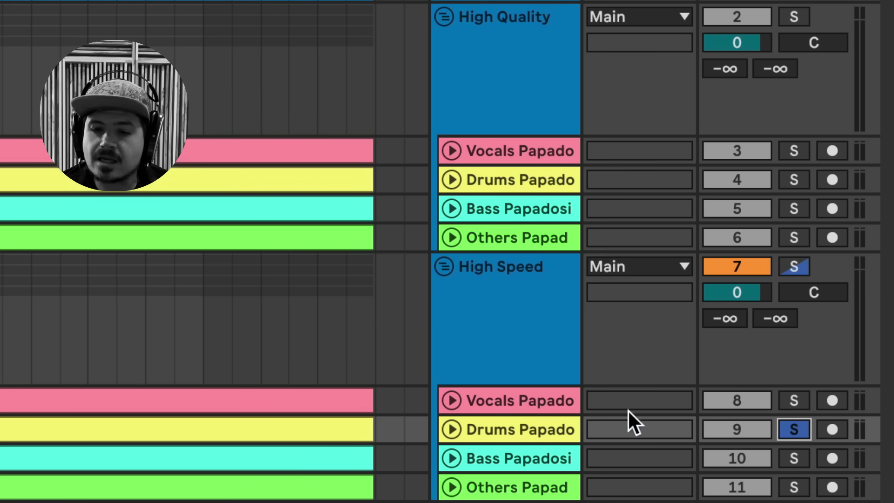
{"action": "left_click", "coordinate": [526, 425]}
{"action": "left_click", "coordinate": [795, 428]}
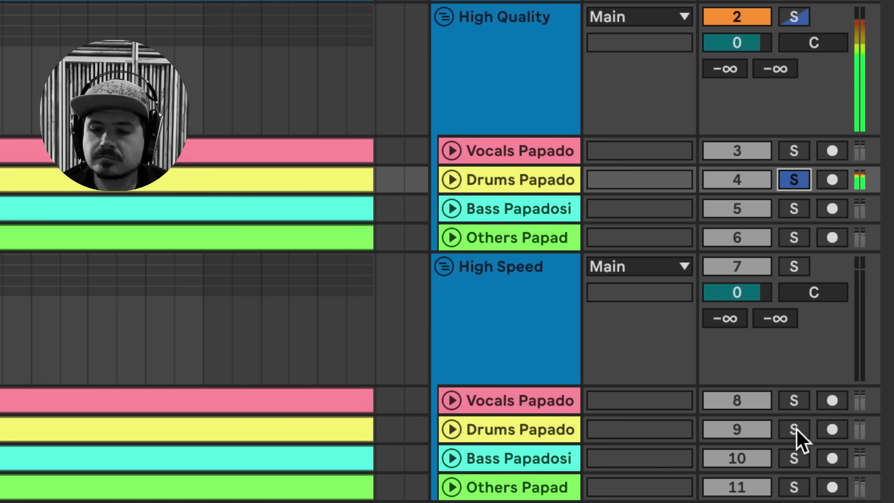
{"action": "left_click", "coordinate": [794, 427]}
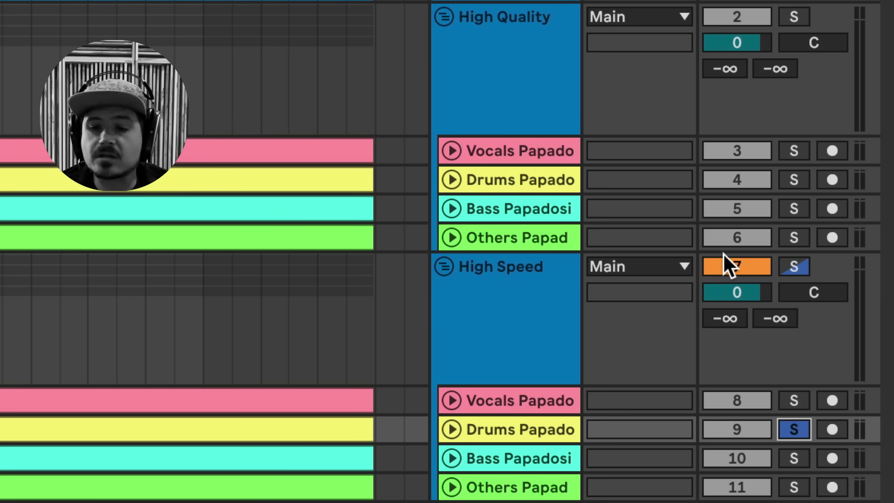
Step: Solo and play High Quality Others (track 6), stop, then solo High Speed Others (track 11)
{"action": "left_click", "coordinate": [791, 236]}
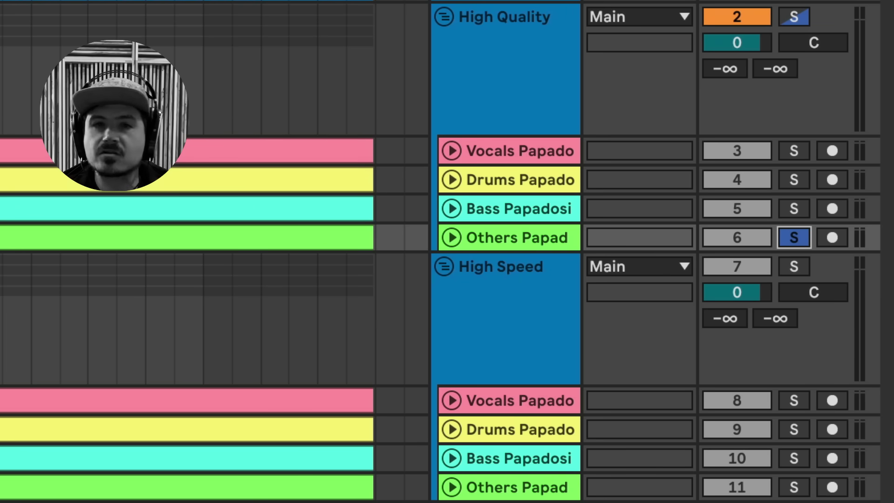
{"action": "key", "text": "space"}
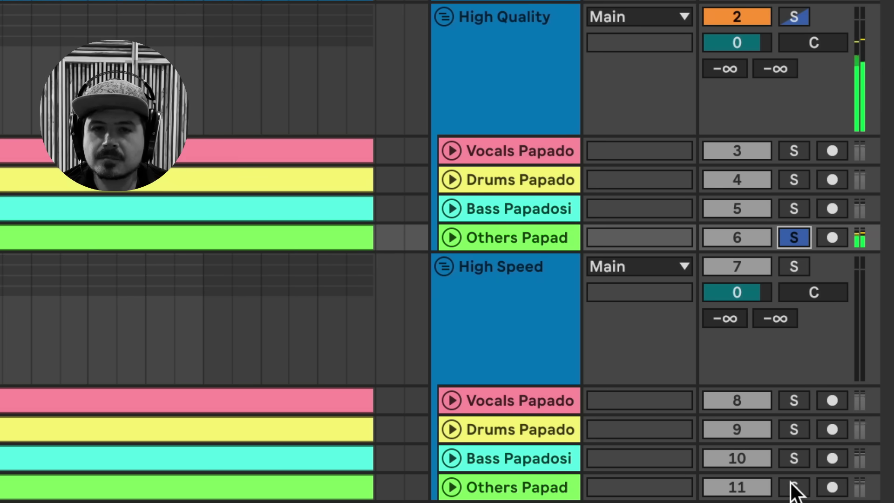
{"action": "key", "text": "space"}
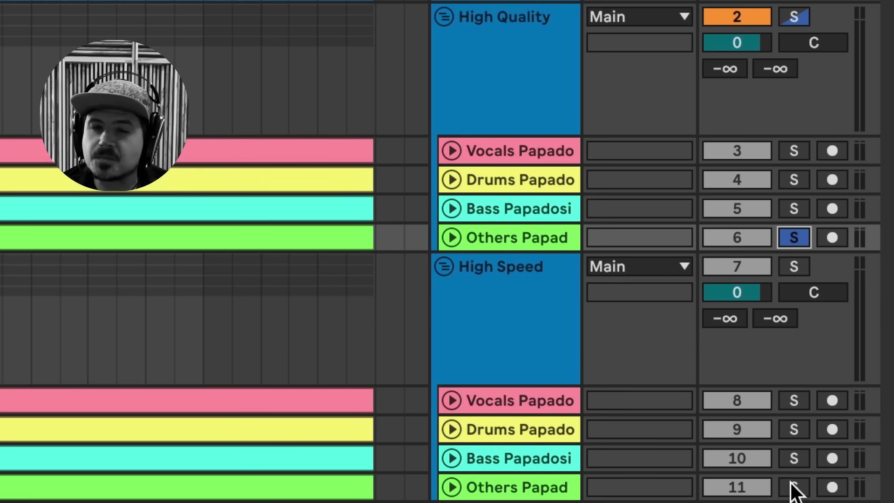
{"action": "left_click", "coordinate": [793, 487]}
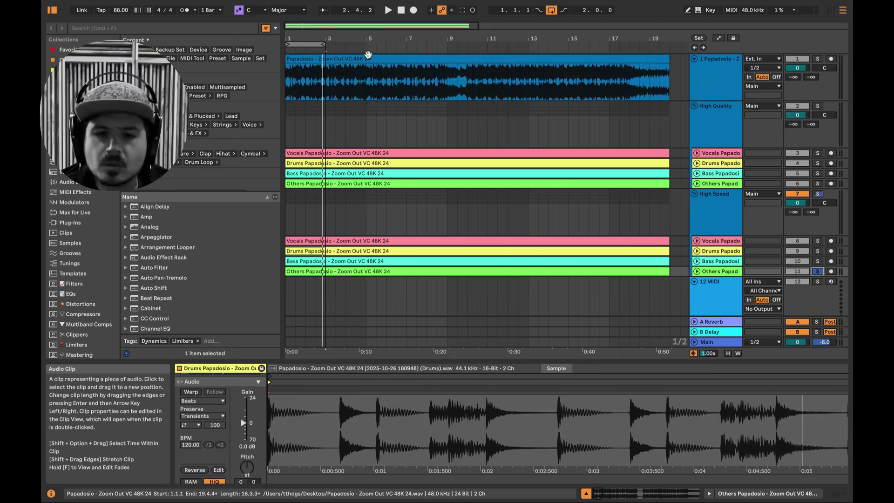
Step: Apply Separate Stems to New Audio Tracks to the NoticeHow clip
{"action": "right_click", "coordinate": [370, 58]}
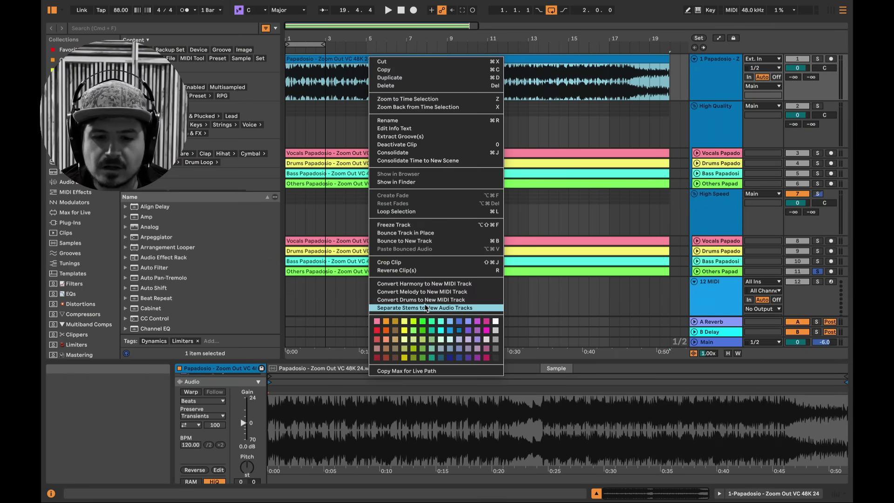
{"action": "left_click", "coordinate": [424, 308]}
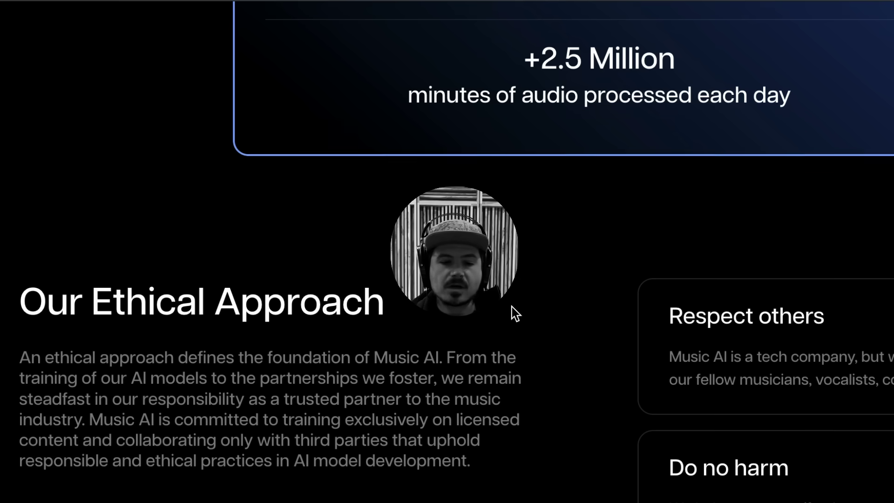
Step: Highlight the Music.AI sentence stating its AI trains exclusively on licensed content, then clear the highlight
{"action": "scroll", "coordinate": [515, 313], "scroll_direction": "down", "scroll_amount": 1}
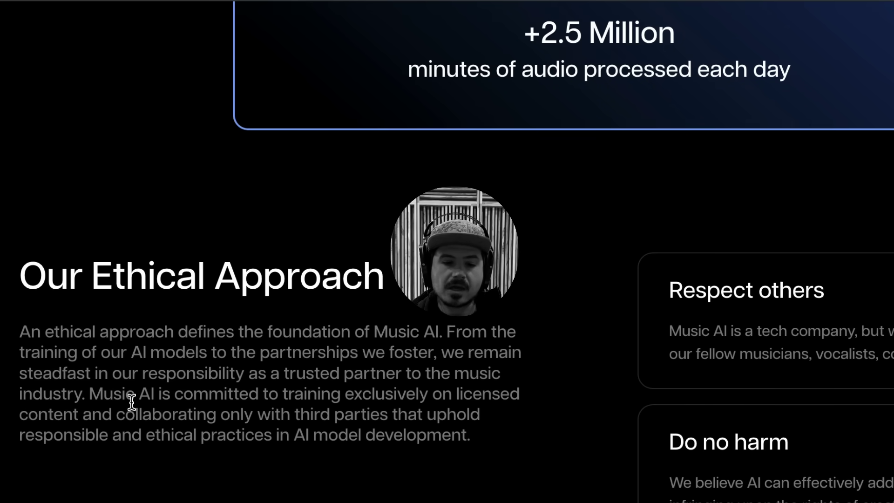
{"action": "left_click_drag", "start_coordinate": [90, 396], "coordinate": [84, 415]}
{"action": "left_click", "coordinate": [167, 433]}
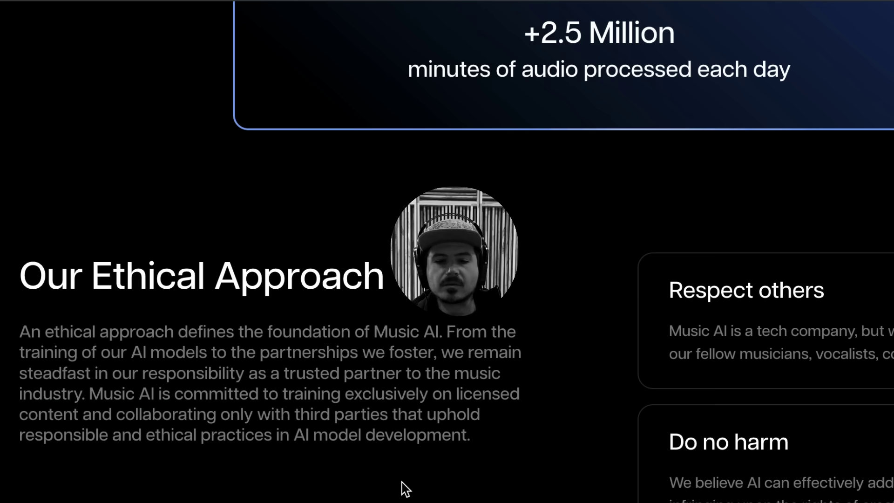